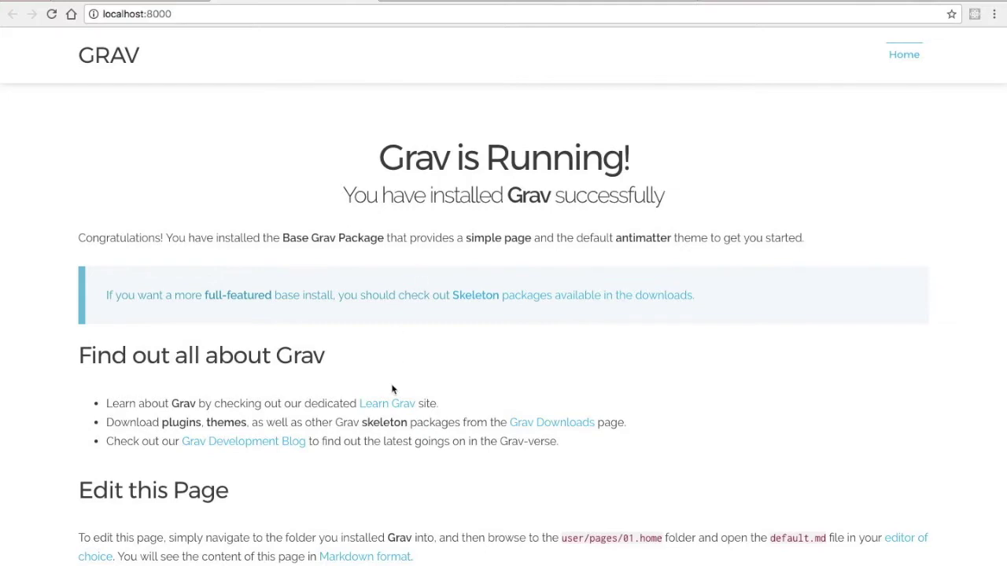
# - Look over the default home page and open the site's admin dashboard at localhost:8000/admin
pyautogui.scroll(-6, 391, 389)
pyautogui.scroll(-2, 392, 388)
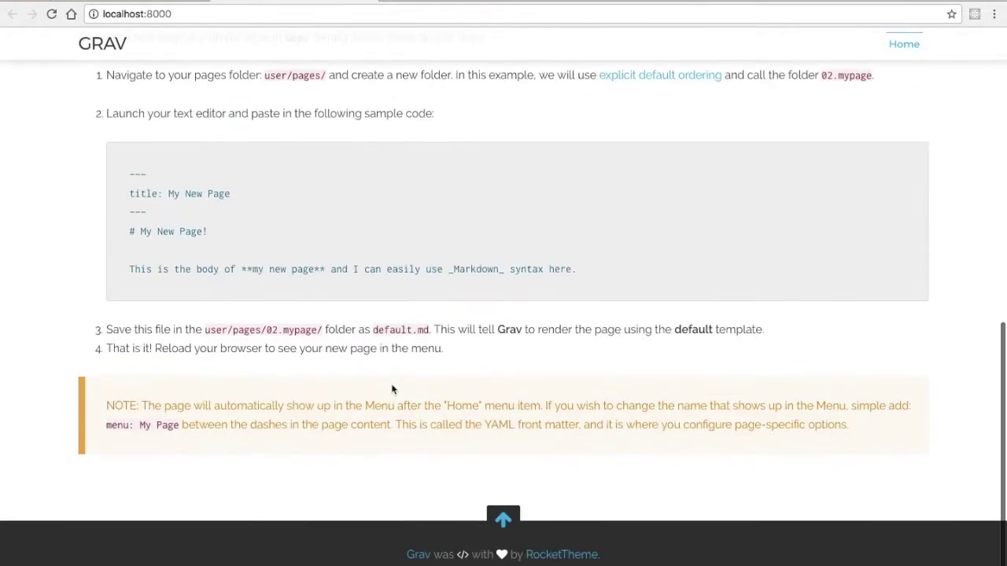
pyautogui.scroll(13, 392, 388)
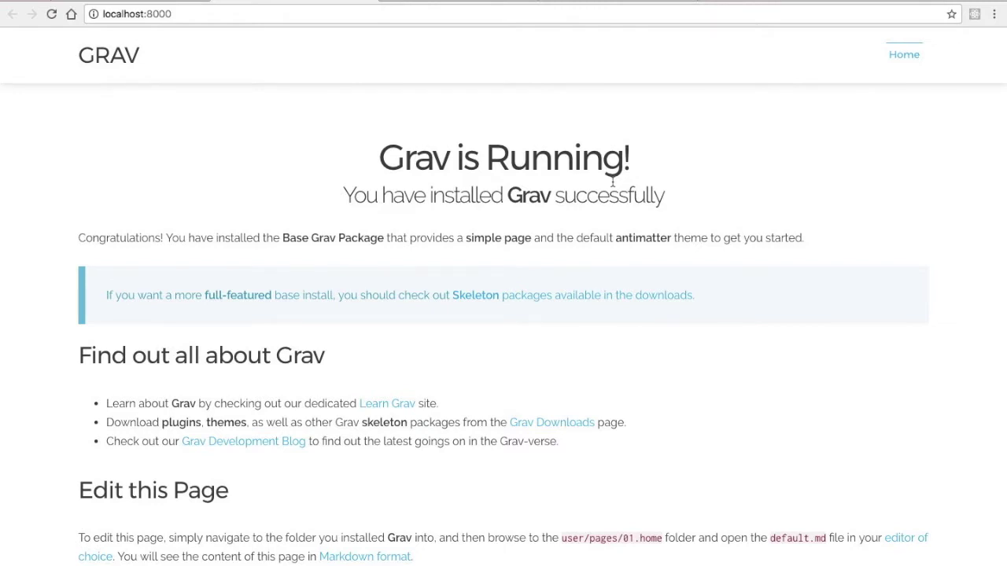
pyautogui.click(369, 11)
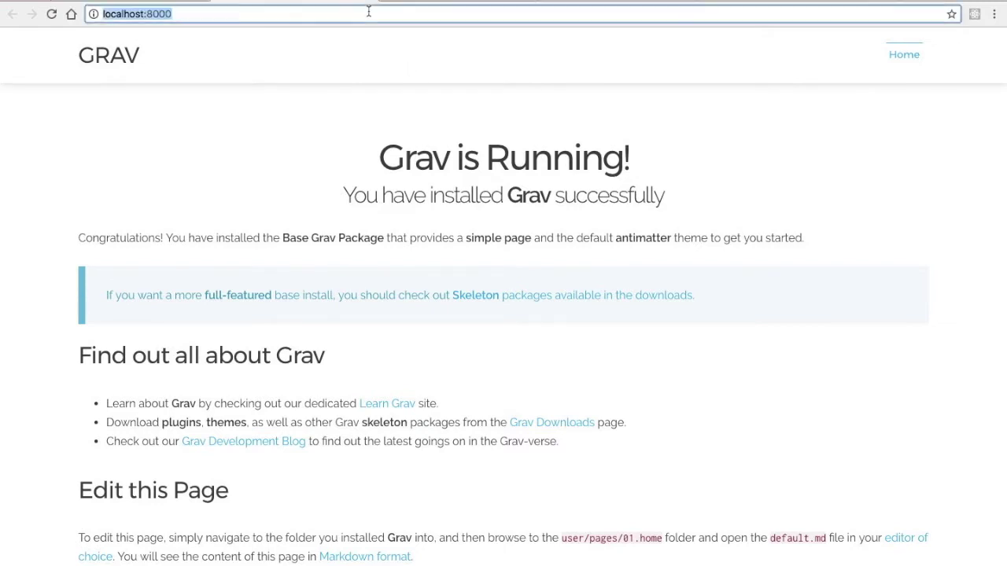
pyautogui.press('Right')
pyautogui.write('/admin')
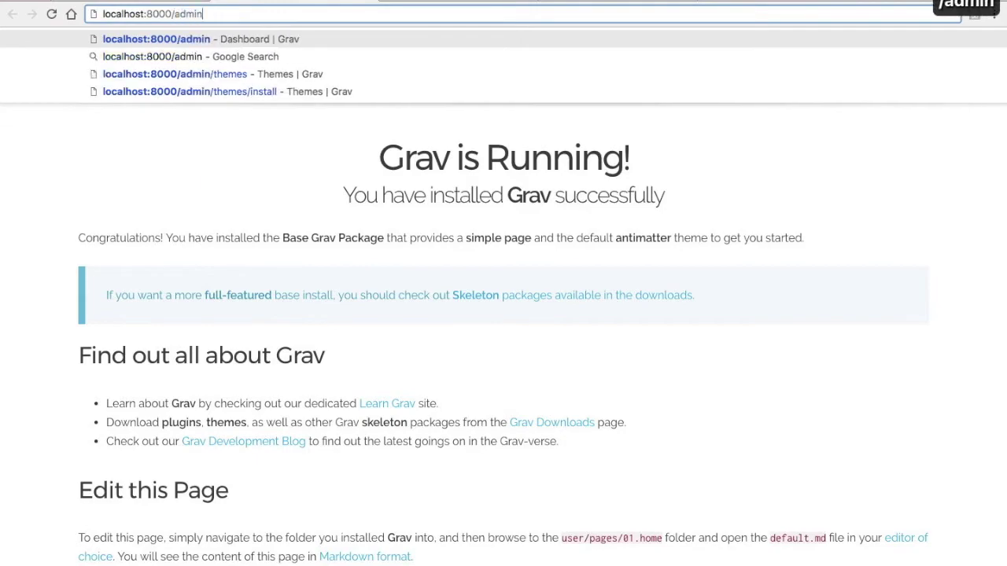
pyautogui.press('Return')
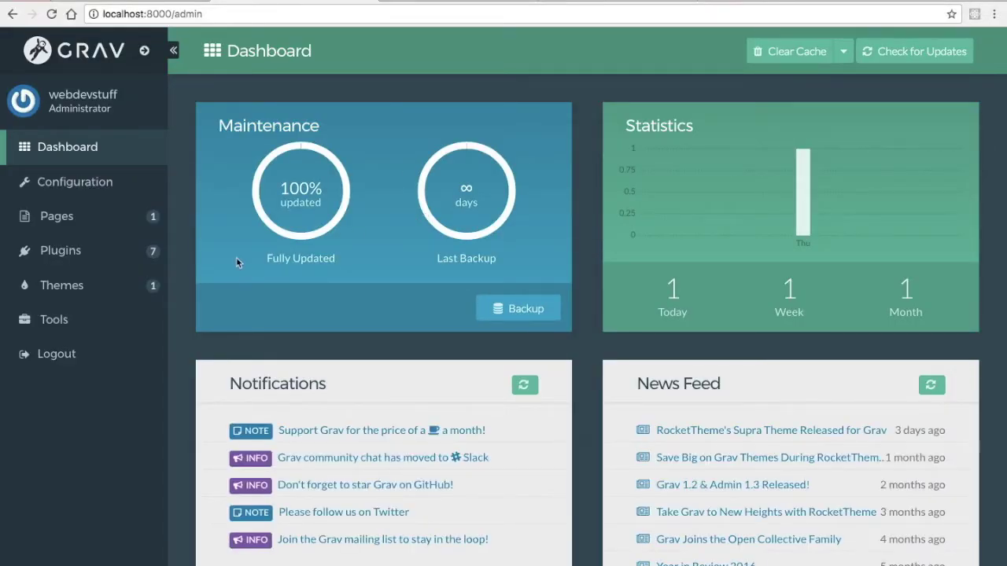
# - Open the list of themes available to add to the site and look through it
pyautogui.click(88, 292)
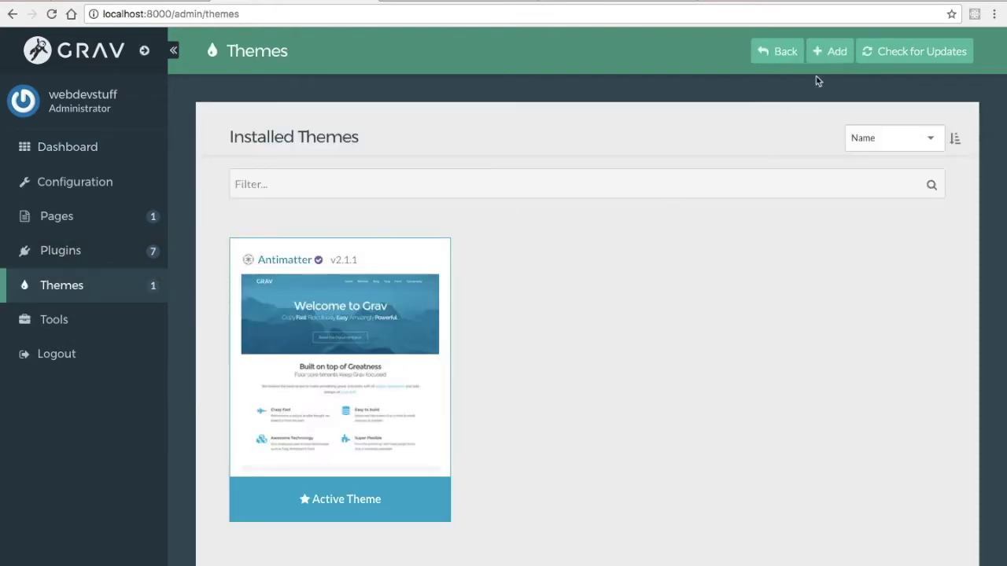
pyautogui.click(828, 52)
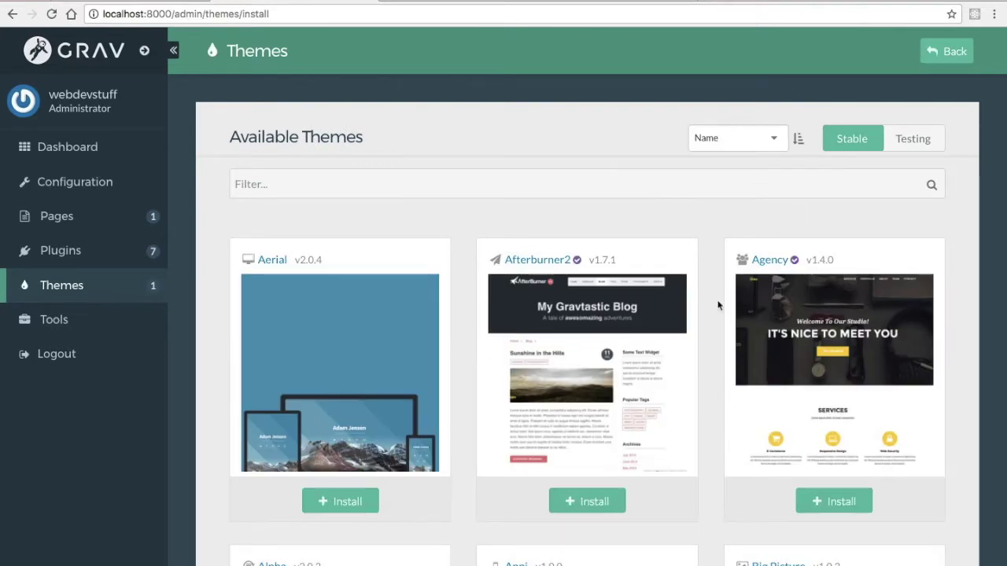
pyautogui.scroll(-7, 717, 305)
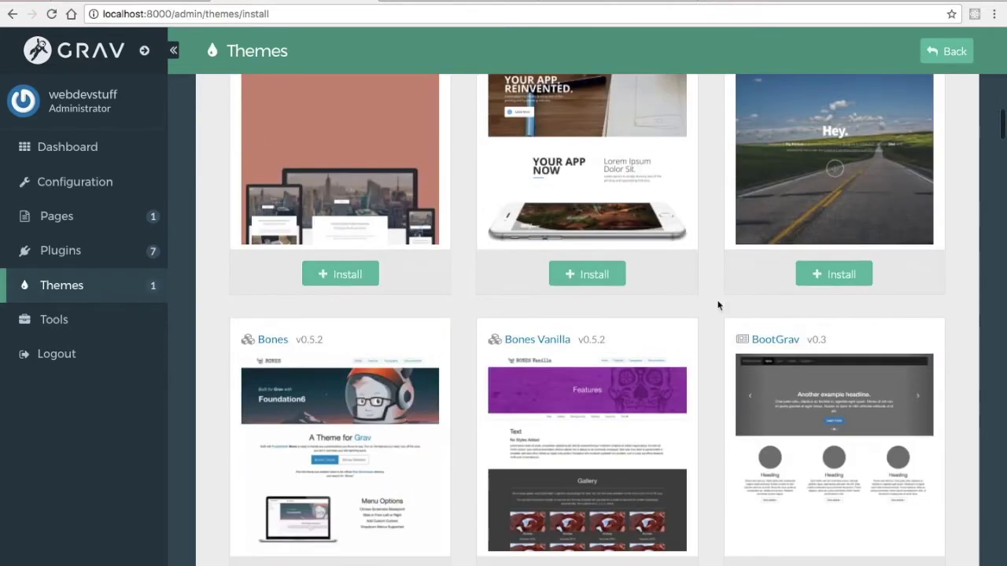
pyautogui.scroll(-2, 717, 305)
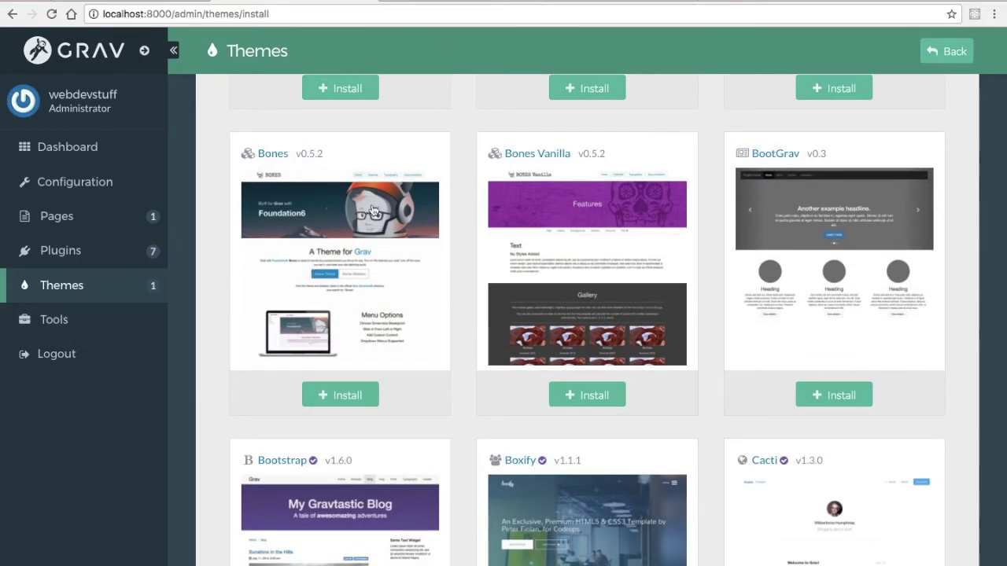
pyautogui.scroll(8, 344, 402)
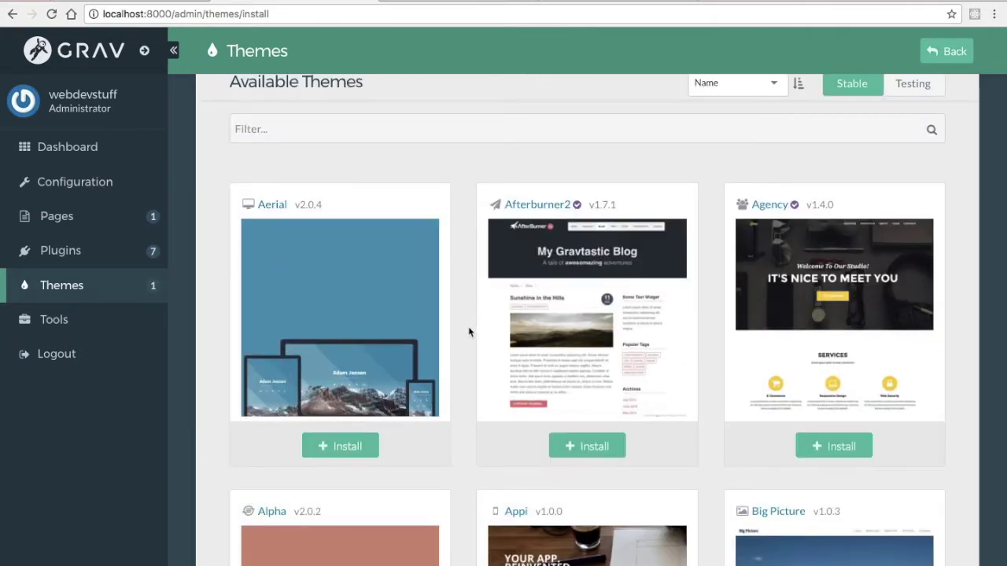
pyautogui.scroll(-20, 469, 332)
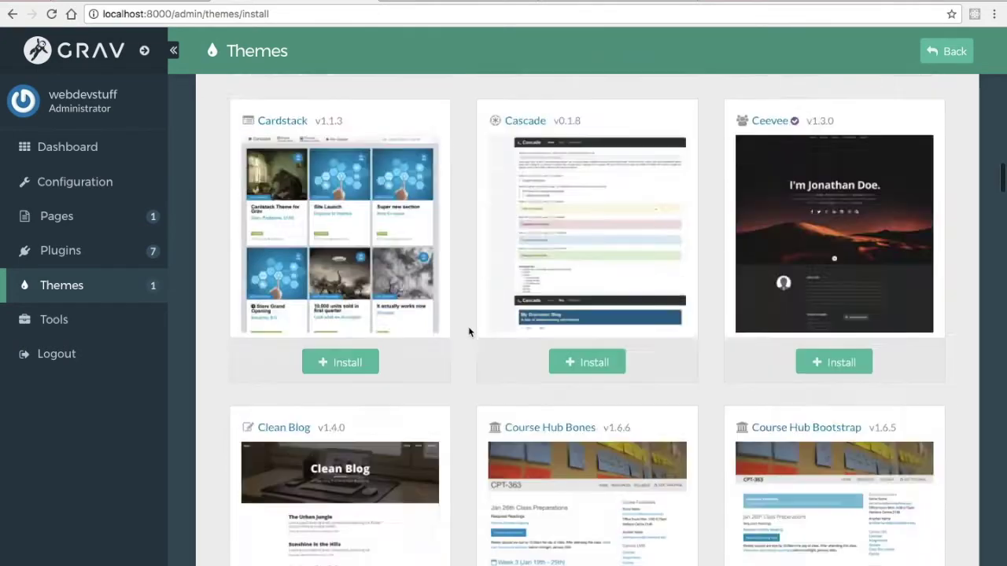
pyautogui.scroll(20, 468, 332)
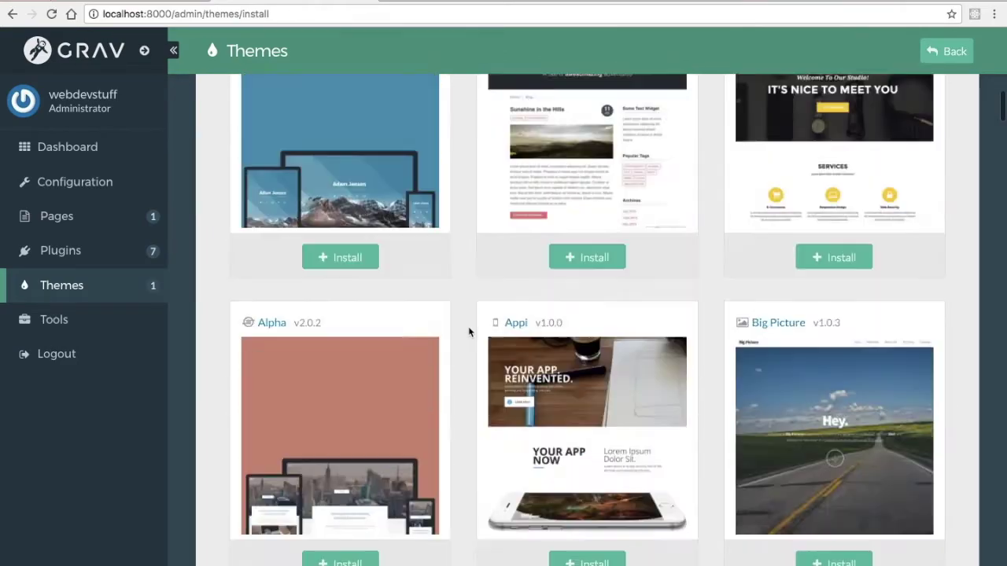
# - Switch to the getgrav.org themes download page and examine the listed themes and their release dates
pyautogui.hotkey('ctrl', 'Tab')
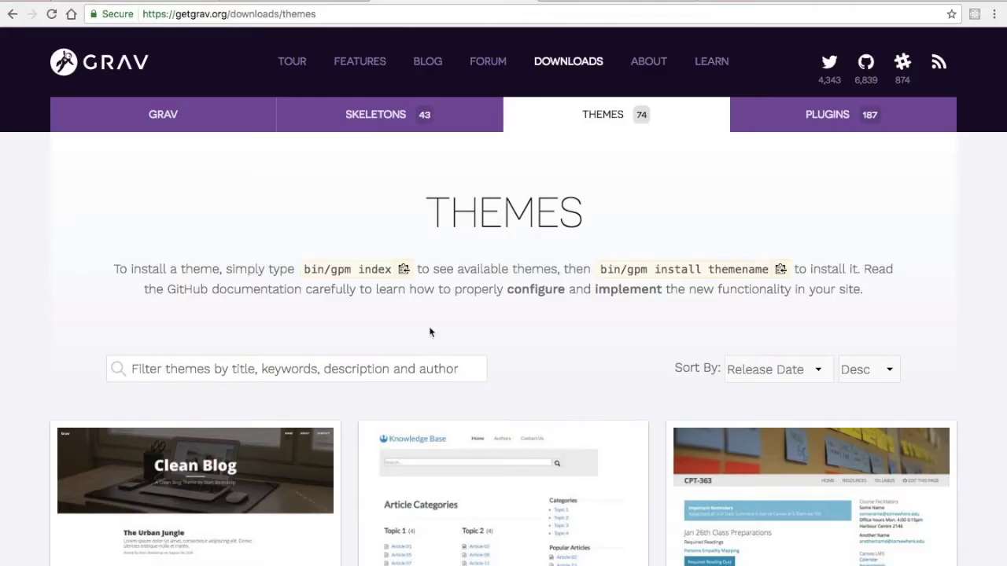
pyautogui.scroll(-4, 430, 332)
pyautogui.moveTo(268, 415)
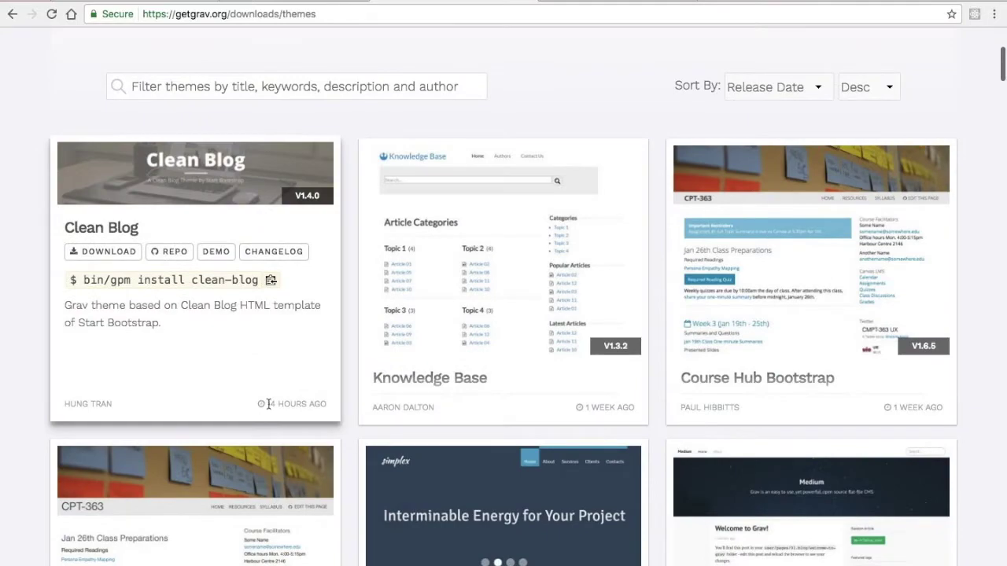
pyautogui.moveTo(269, 404); pyautogui.dragTo(326, 406)
pyautogui.click(328, 408)
pyautogui.tripleClick(326, 406)
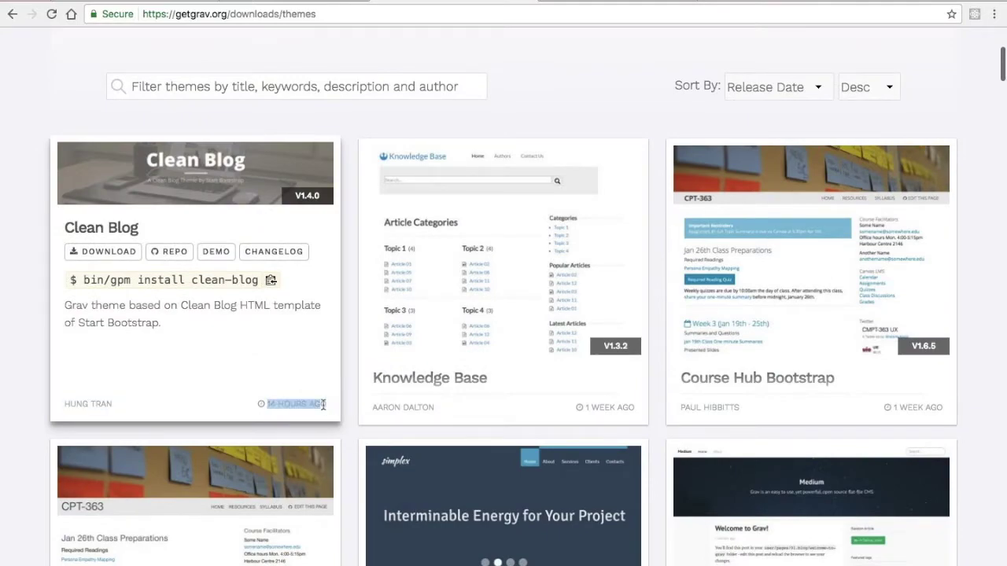
pyautogui.scroll(-9, 442, 413)
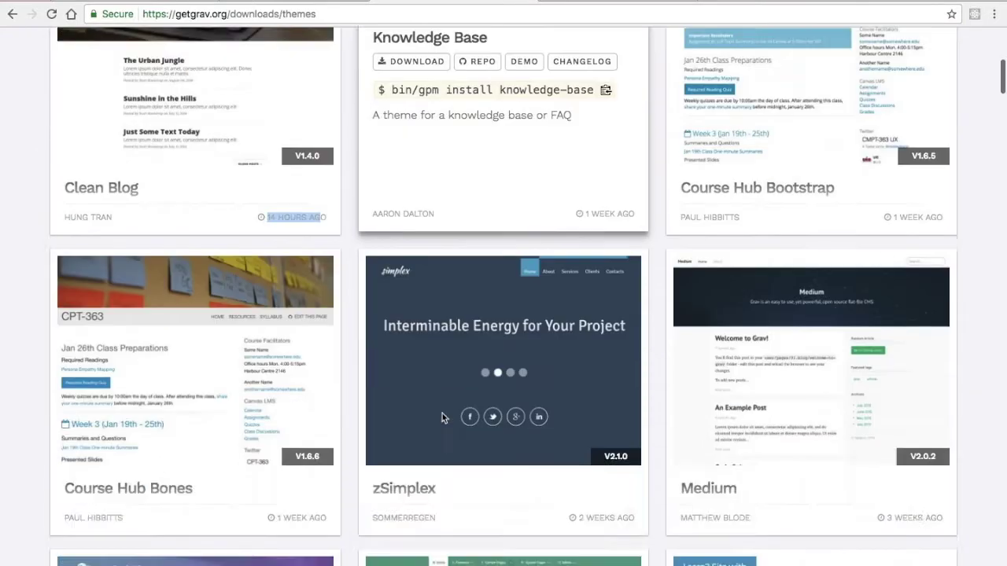
pyautogui.scroll(-20, 442, 413)
pyautogui.moveTo(568, 476)
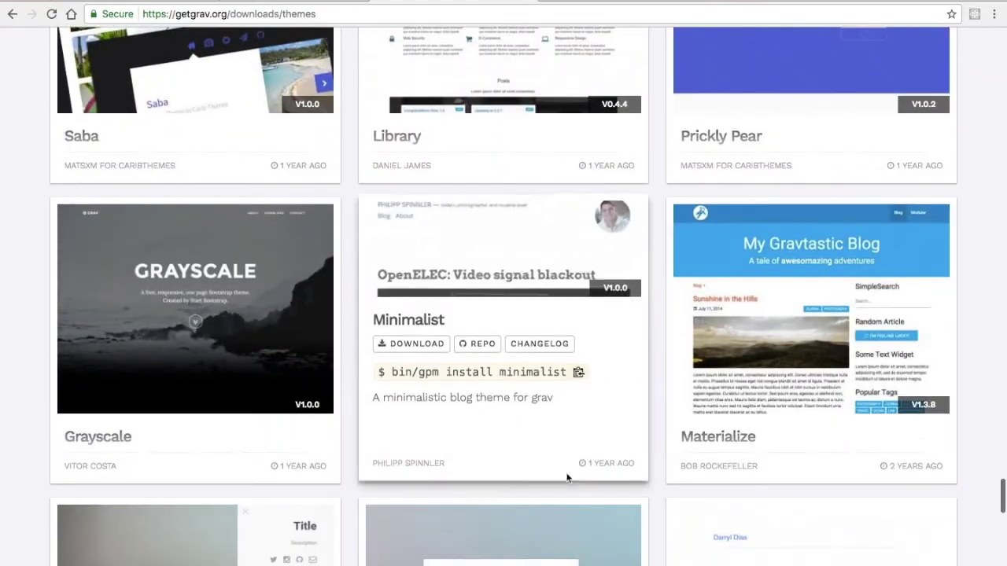
pyautogui.scroll(20, 592, 482)
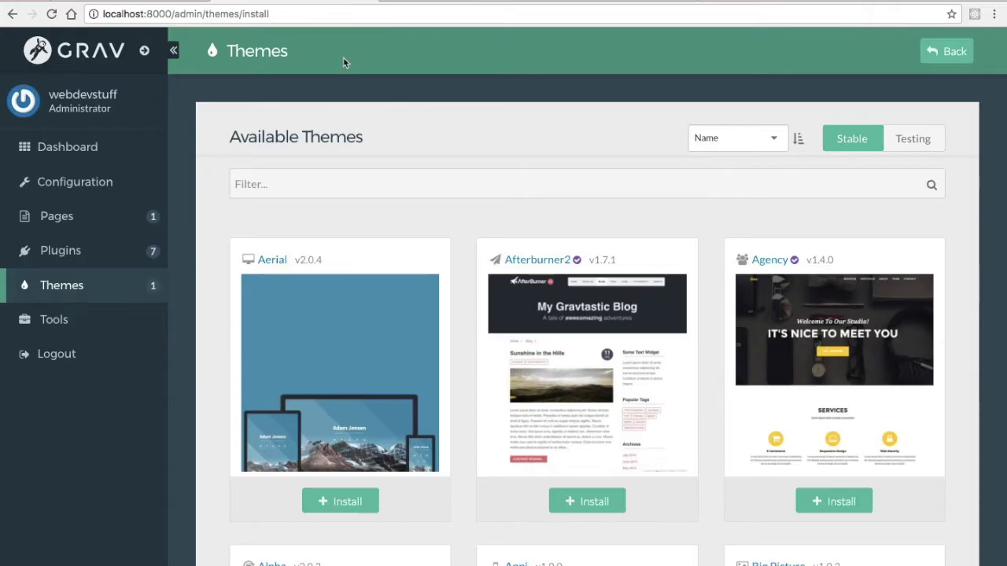
# - Install the Bones theme from the admin's available themes and confirm the package installation
pyautogui.scroll(-3, 450, 438)
pyautogui.scroll(-8, 450, 439)
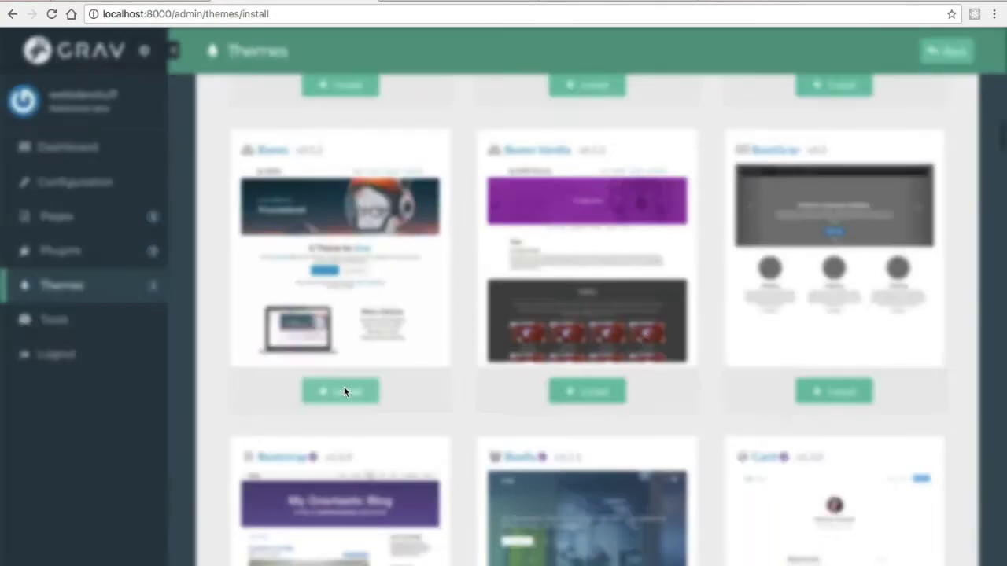
pyautogui.click(344, 391)
pyautogui.click(669, 386)
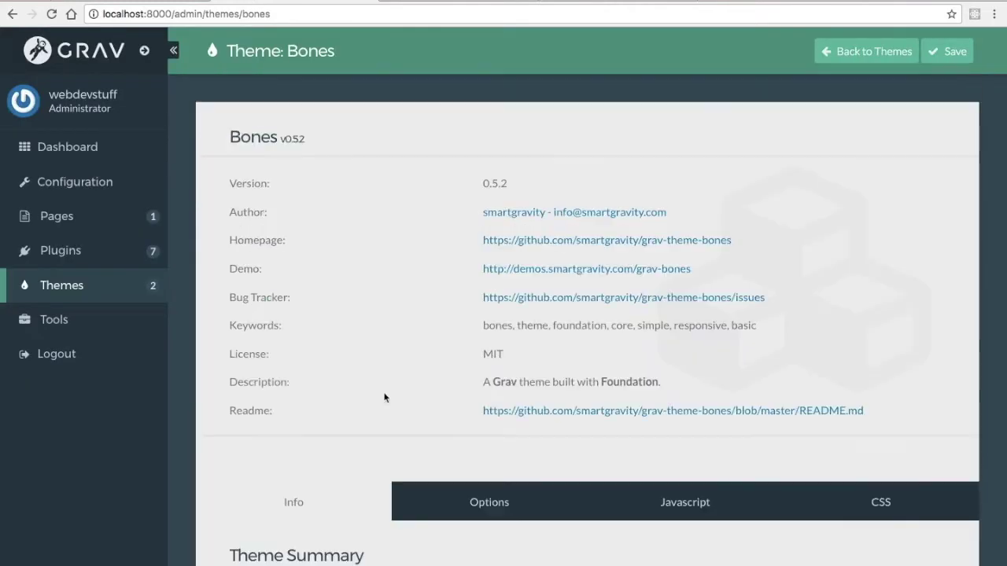
# - Set the default theme to Bones in the system configuration, save, and check the site's home page
pyautogui.click(74, 184)
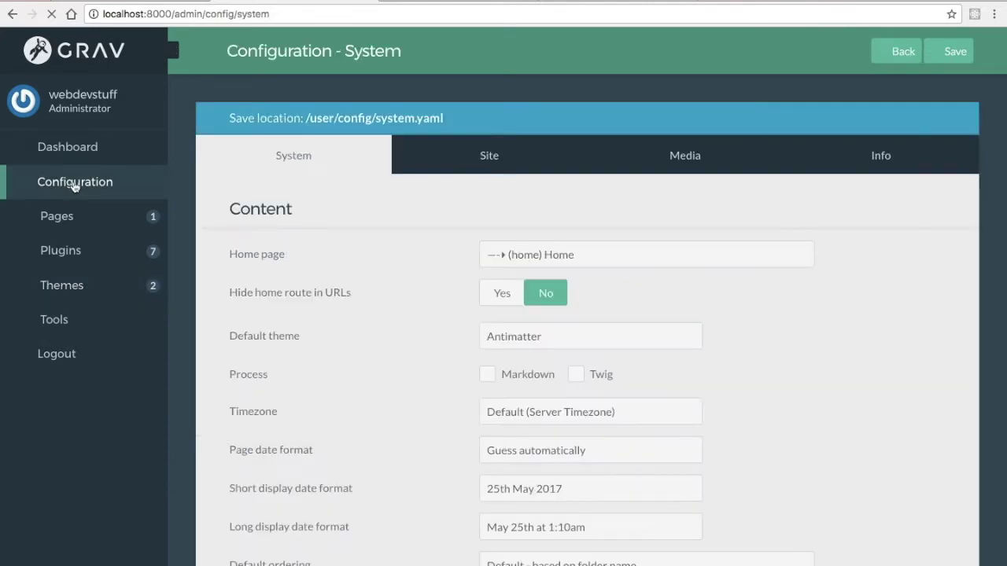
pyautogui.click(505, 170)
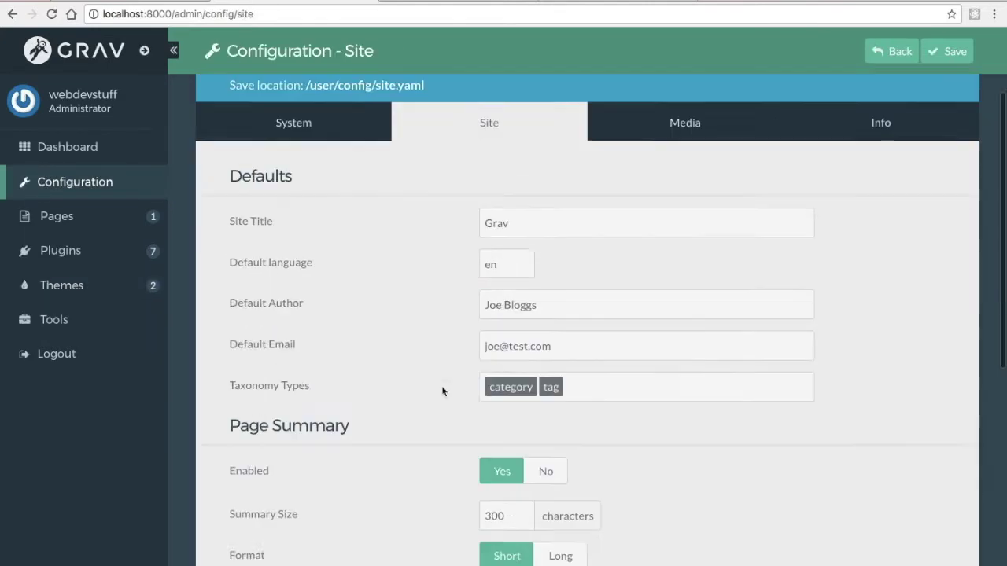
pyautogui.click(309, 156)
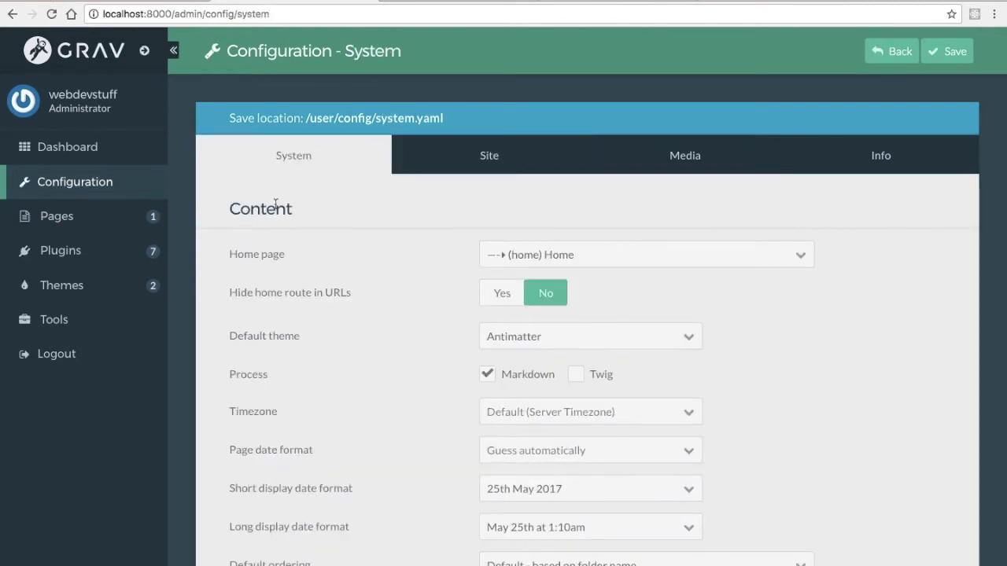
pyautogui.click(678, 343)
pyautogui.click(508, 379)
pyautogui.click(933, 52)
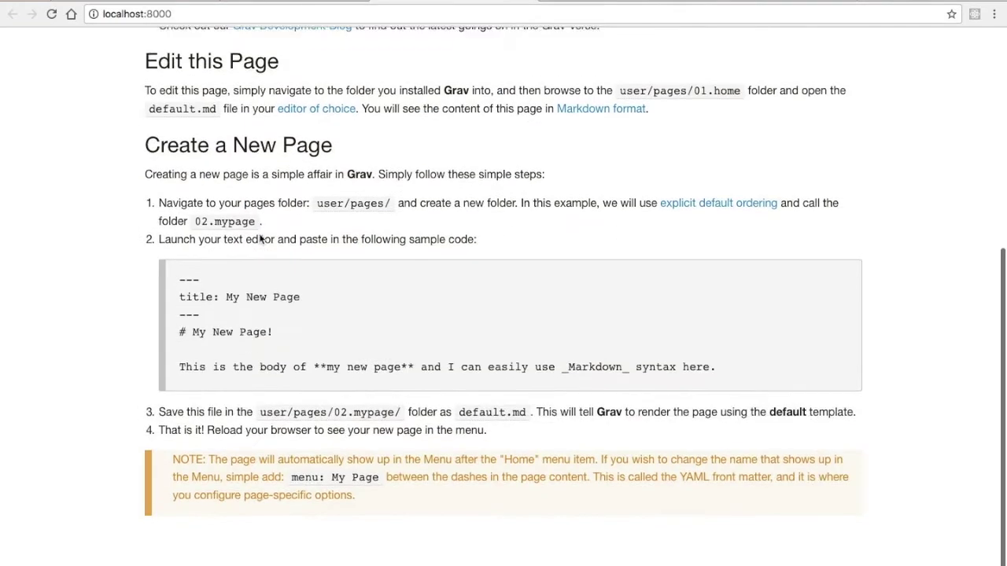
pyautogui.scroll(5, 260, 239)
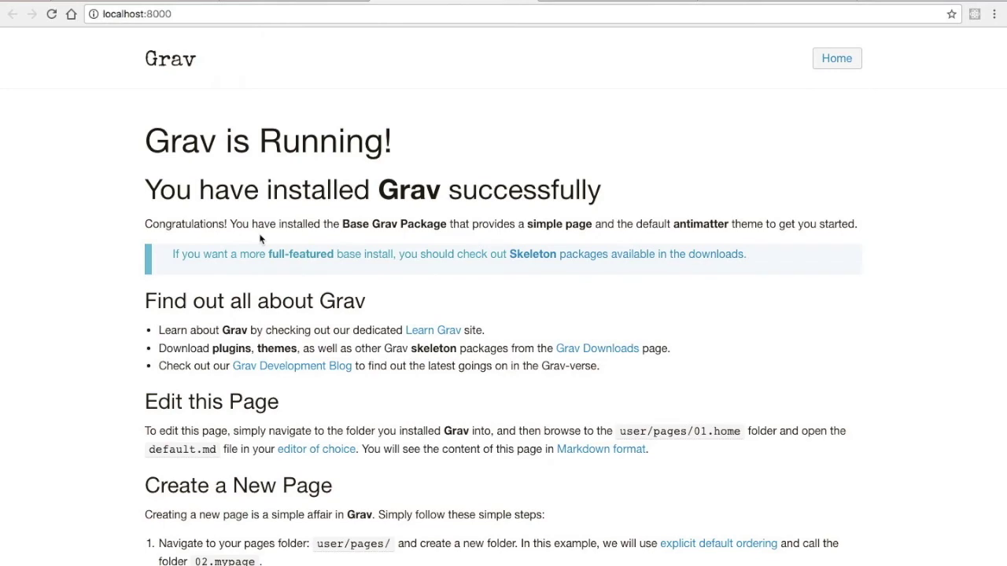
# - Return to the admin's plugins and look through the list of plugins available to add
pyautogui.click(278, 1)
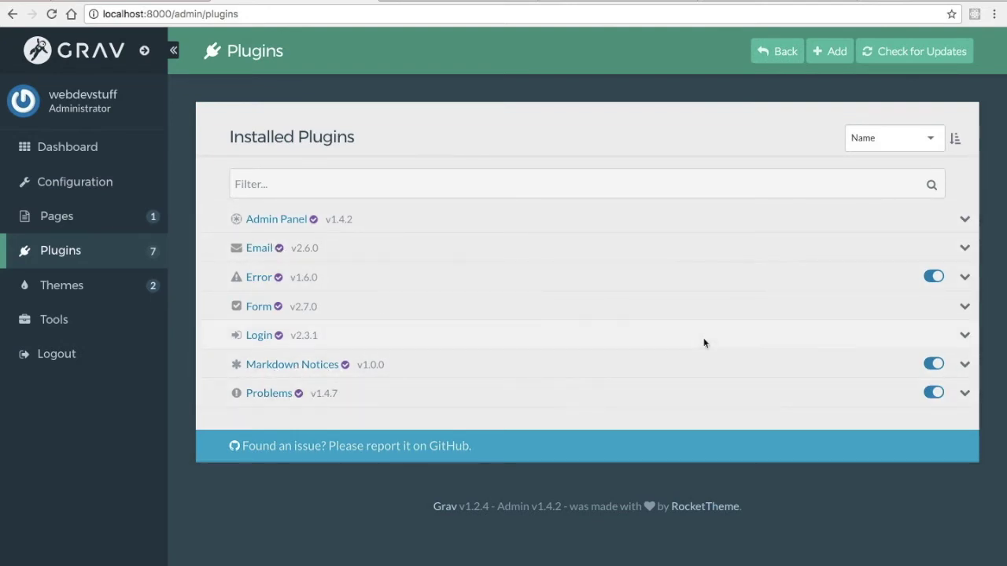
pyautogui.click(834, 51)
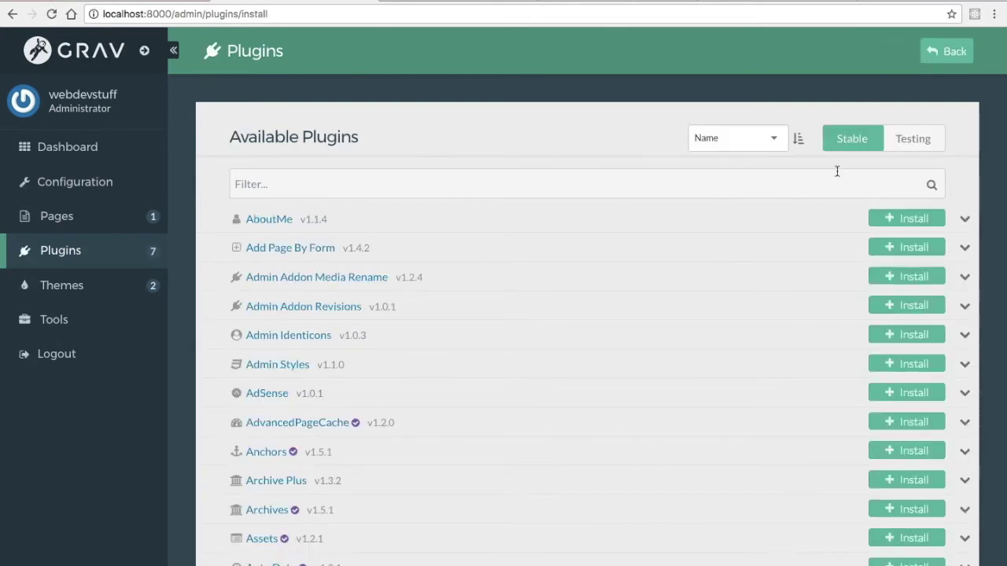
pyautogui.scroll(-5, 837, 170)
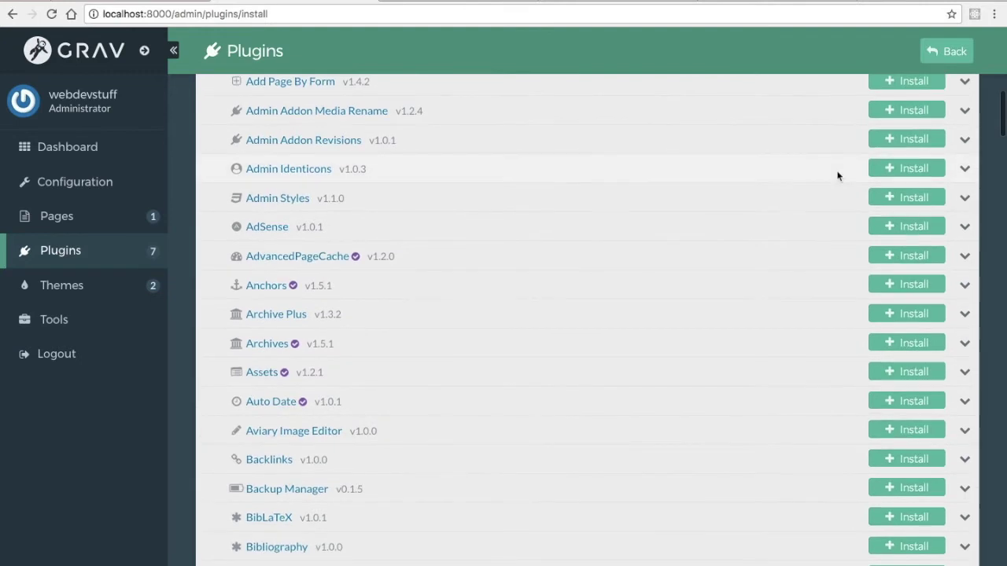
pyautogui.scroll(-5, 837, 176)
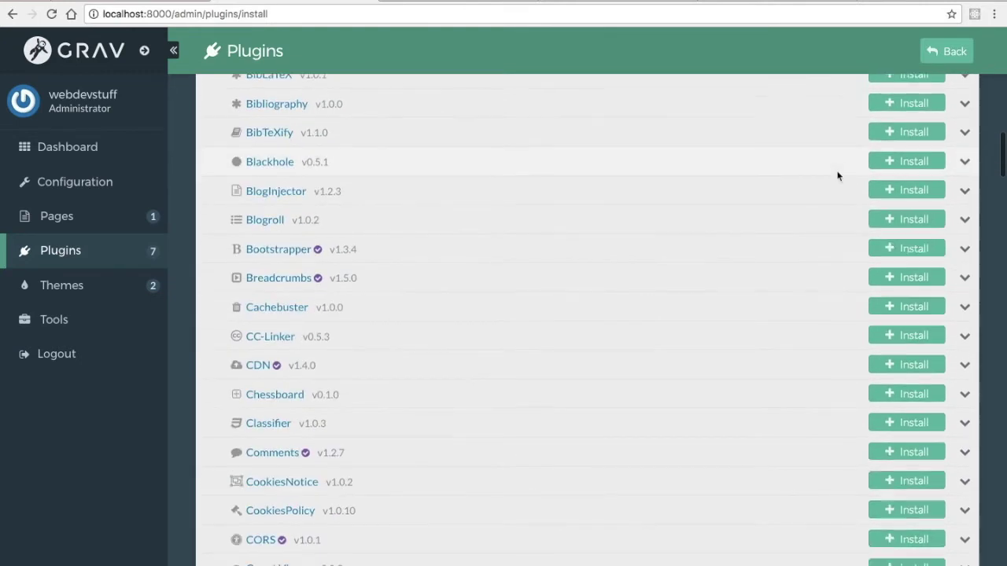
pyautogui.scroll(-2, 837, 175)
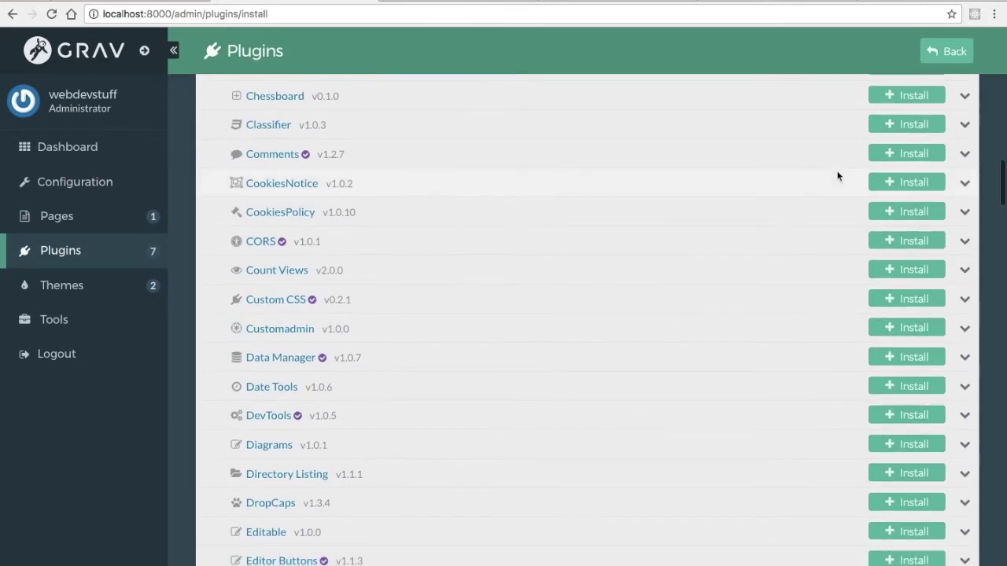
pyautogui.scroll(7, 837, 175)
pyautogui.scroll(5, 836, 175)
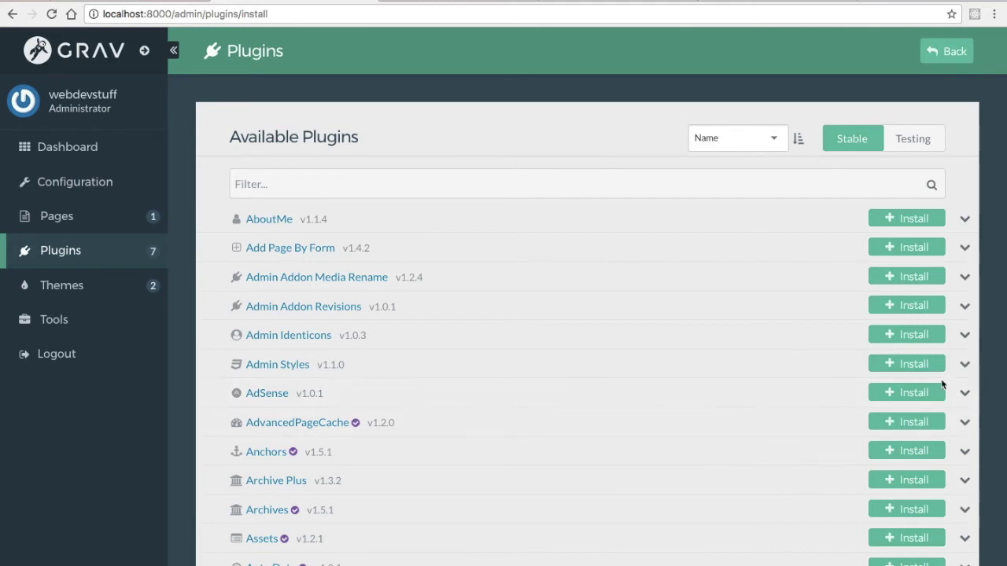
# - Install the AdSense plugin and review its details and configuration options
pyautogui.click(915, 395)
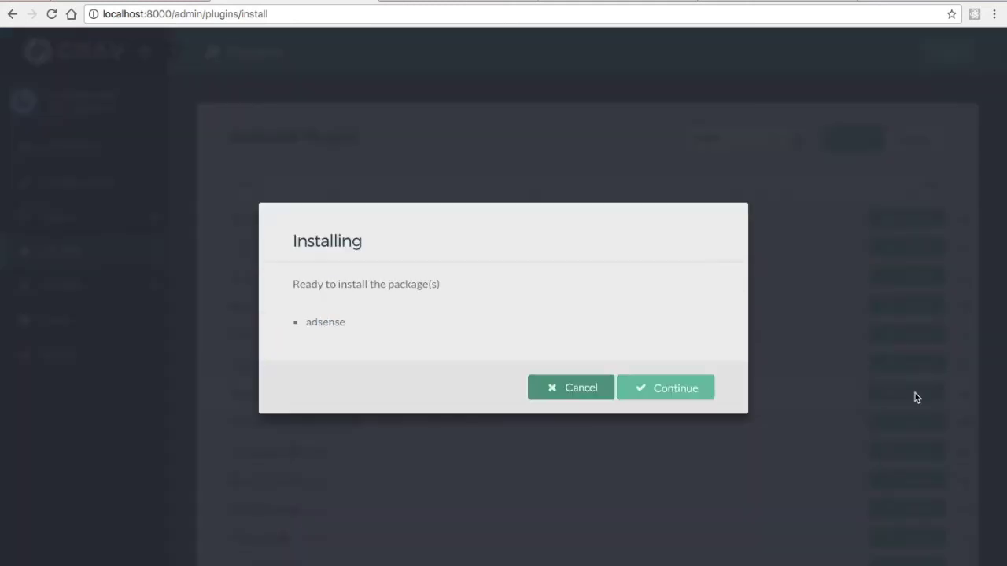
pyautogui.click(703, 385)
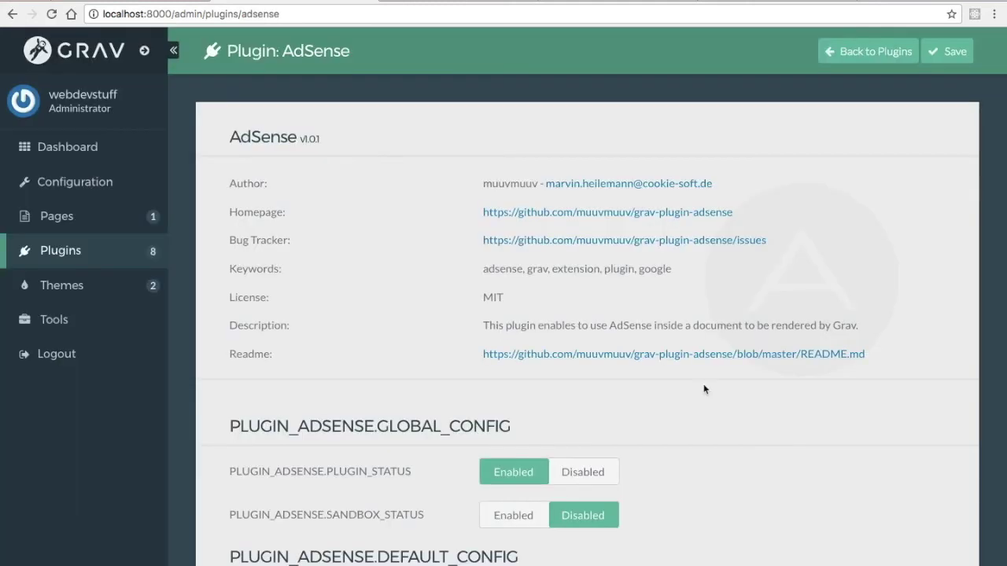
pyautogui.scroll(-3, 703, 387)
pyautogui.scroll(-2, 704, 389)
pyautogui.scroll(5, 704, 389)
pyautogui.scroll(-5, 704, 389)
pyautogui.scroll(-3, 704, 389)
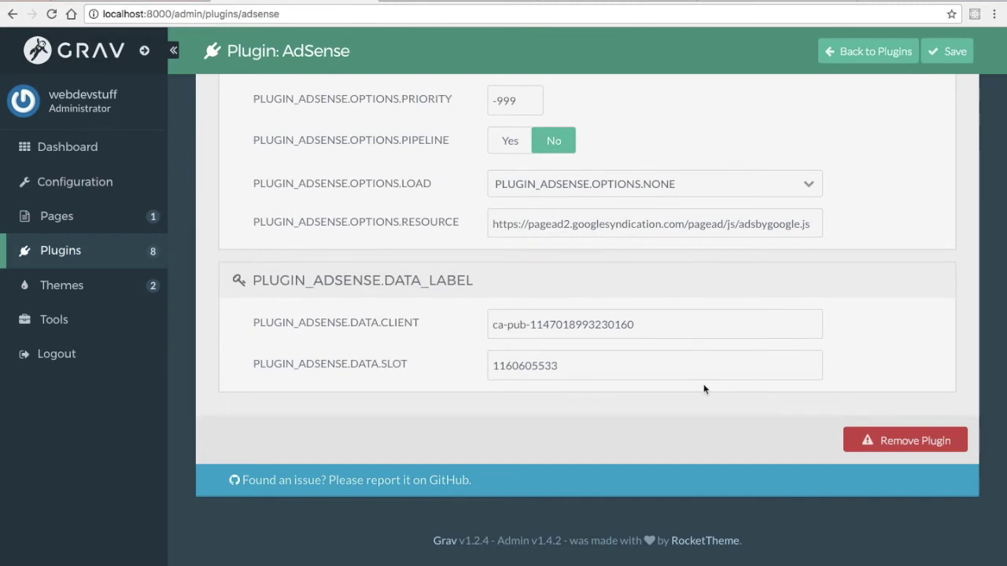
pyautogui.scroll(10, 704, 389)
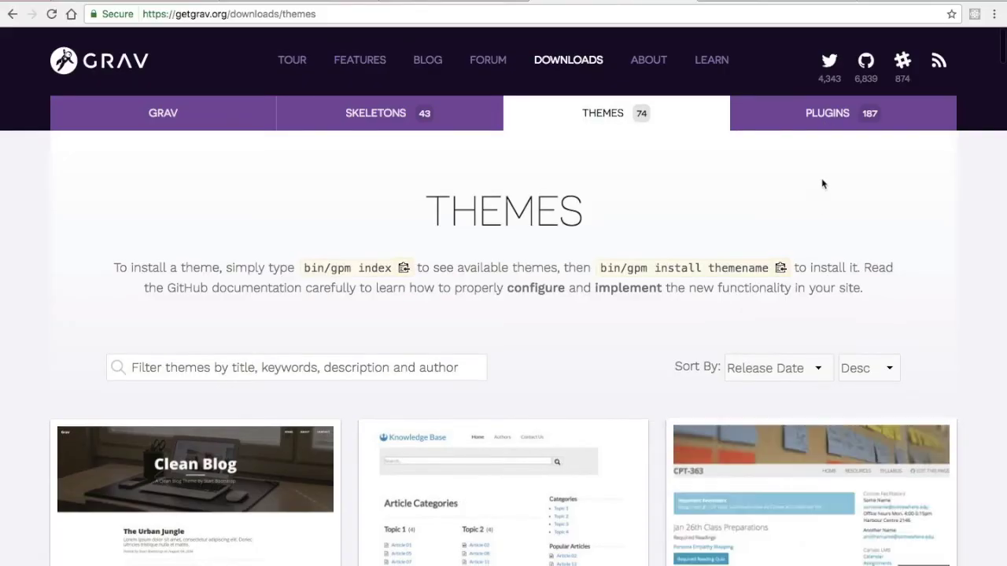
# - Open the plugin downloads page on getgrav.org, then switch to Terminal and stop the running local PHP server
pyautogui.click(827, 114)
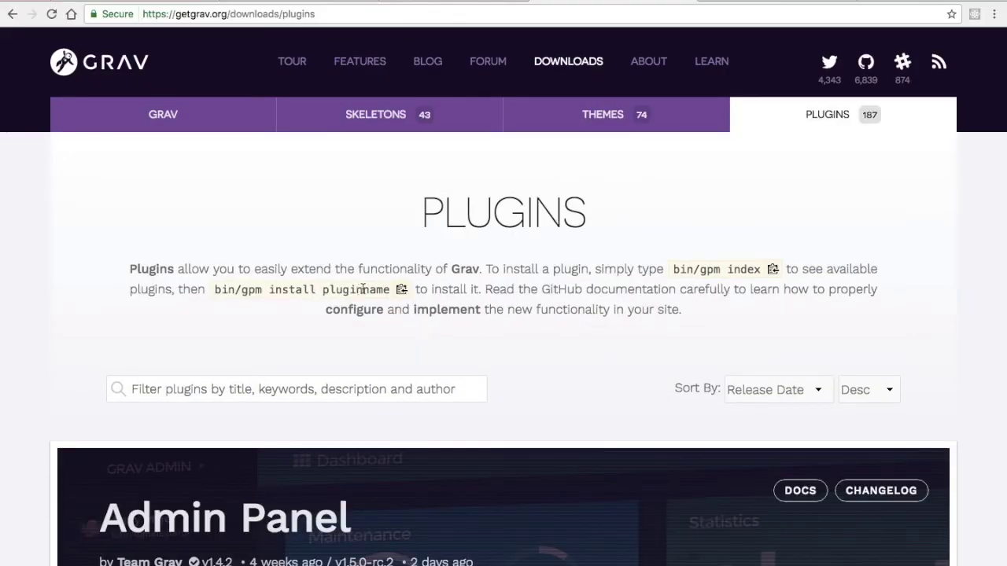
pyautogui.click(402, 291)
pyautogui.press('super+Tab')
pyautogui.press('super+Tab')
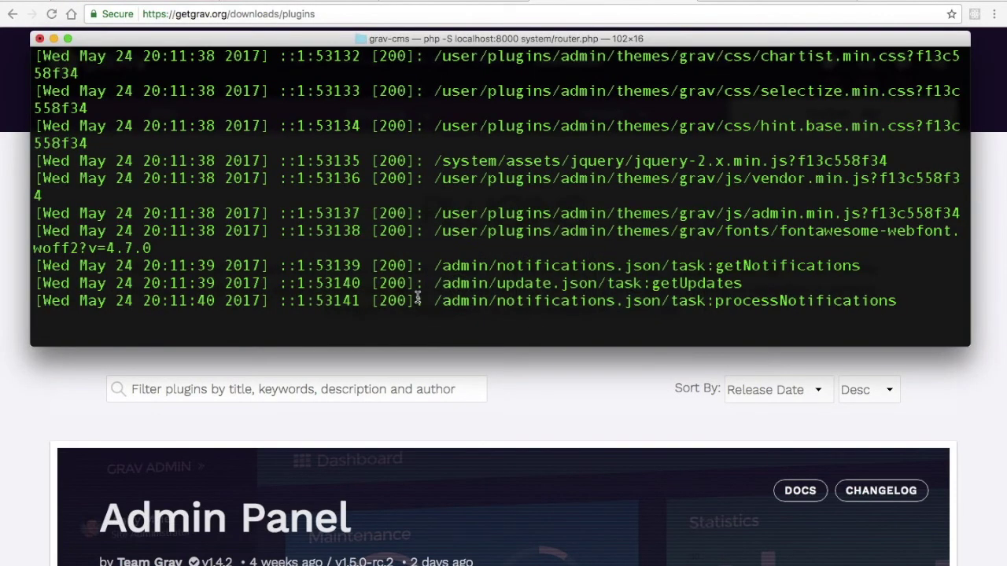
pyautogui.hotkey('ctrl', 'c')
# - Copy the SnappyGrav install command from the plugin catalogue in the browser and run bin/gpm install snappygrav in Terminal
pyautogui.press('super+Tab')
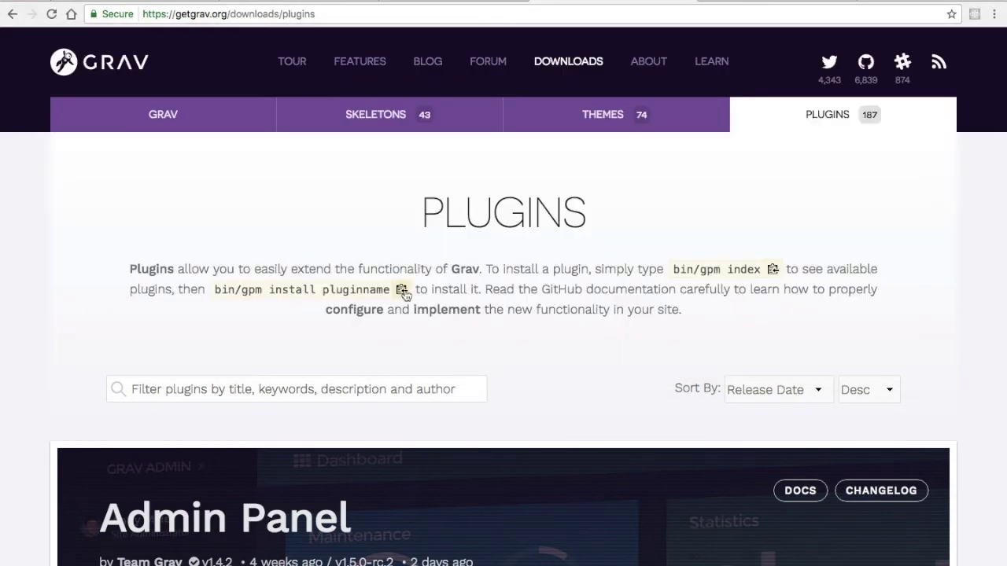
pyautogui.click(402, 290)
pyautogui.scroll(-8, 578, 341)
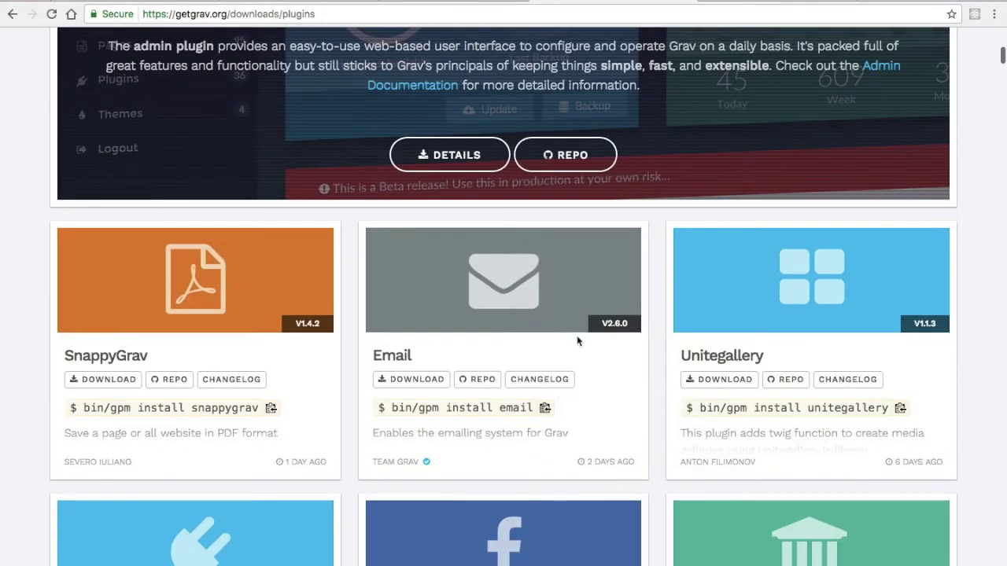
pyautogui.scroll(-5, 577, 342)
pyautogui.scroll(3, 577, 341)
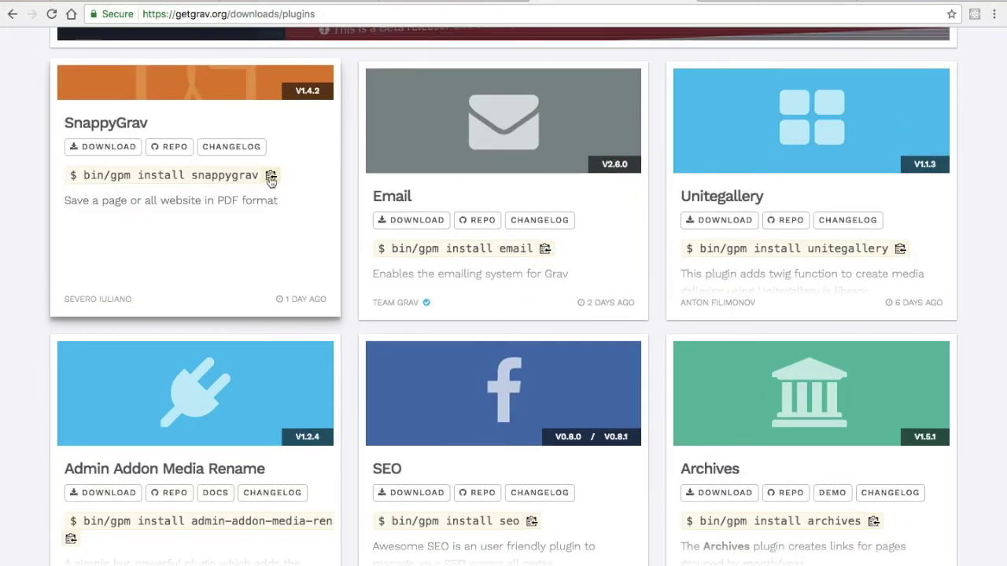
pyautogui.click(271, 177)
pyautogui.press('super+Tab')
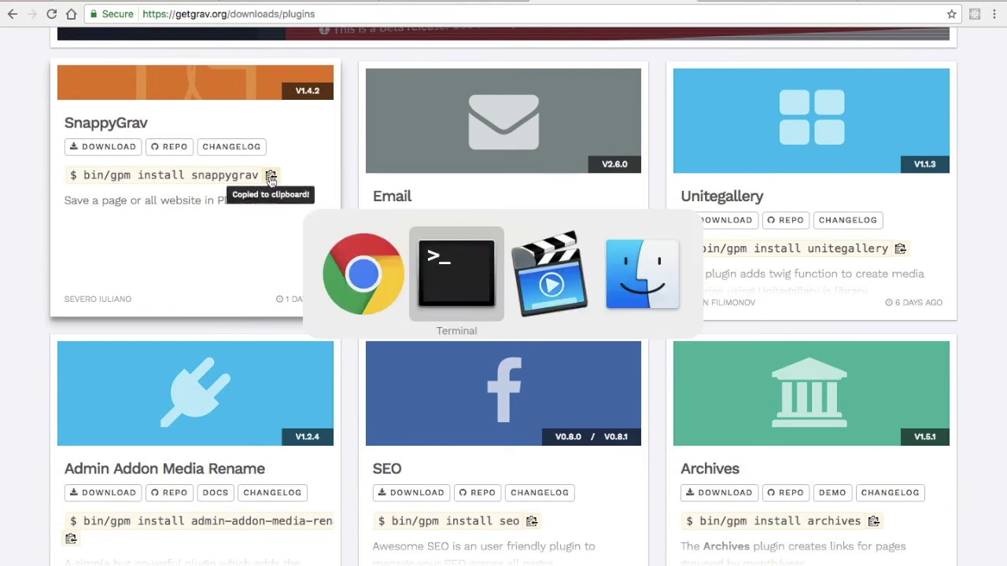
pyautogui.press('super+v')
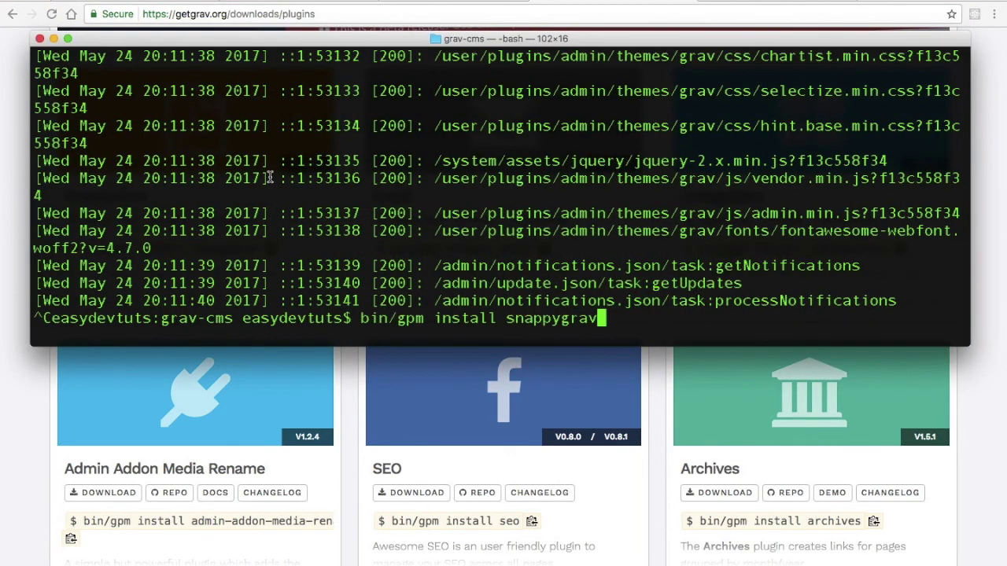
pyautogui.press('Return')
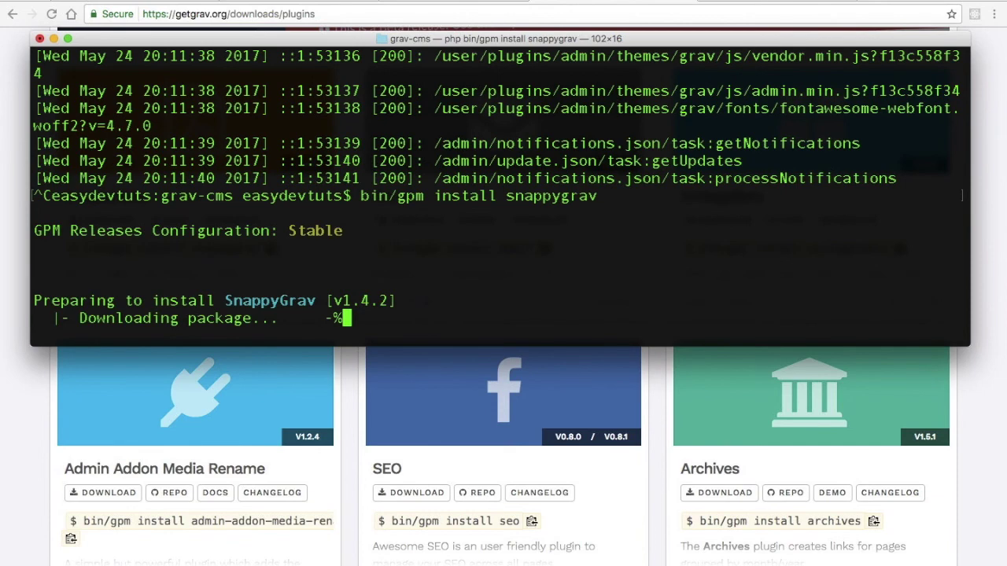
# - Restart the local server with php -S localhost:8000 system/router.php
pyautogui.press('Up')
pyautogui.press('Up')
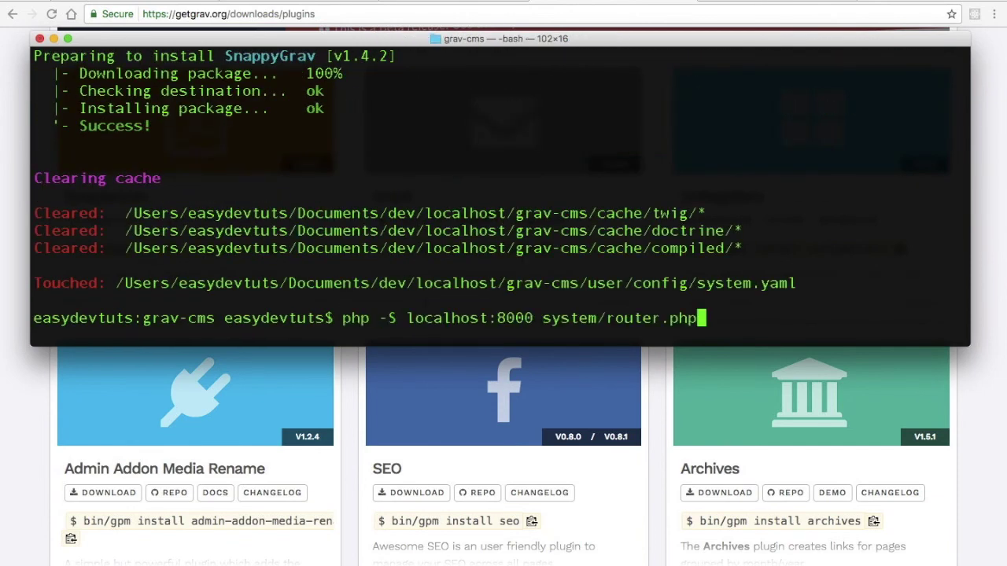
pyautogui.press('Return')
# - Switch back to the Grav admin in the browser, reopen the installed plugins and expand the SnappyGrav details
pyautogui.press('super+Tab')
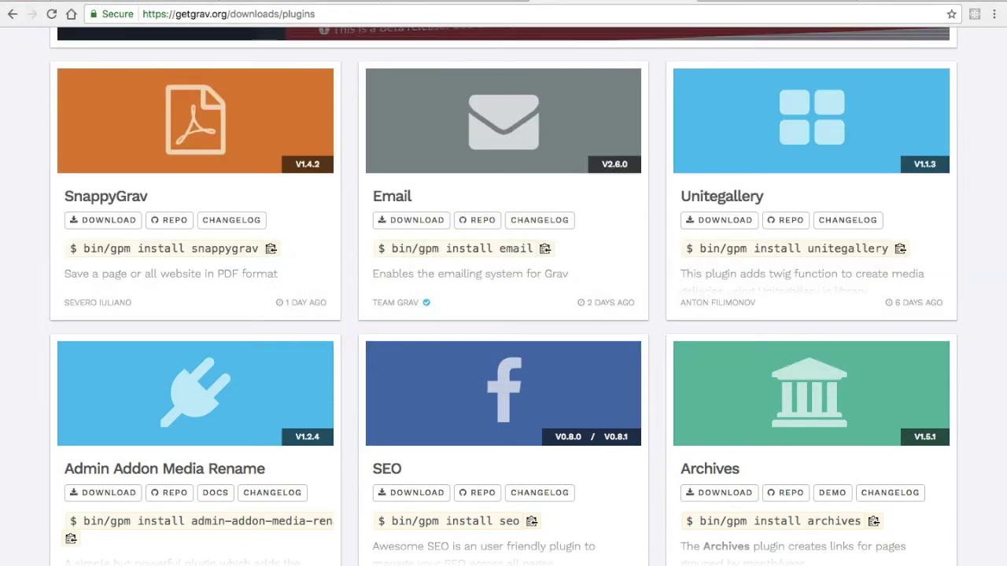
pyautogui.hotkey('ctrl', 'Tab')
pyautogui.click(69, 252)
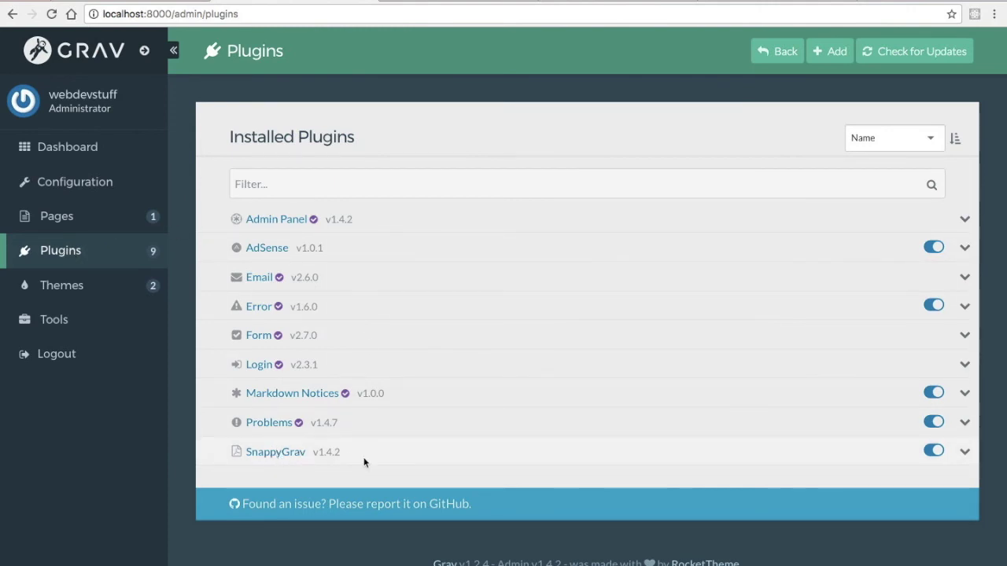
pyautogui.click(965, 453)
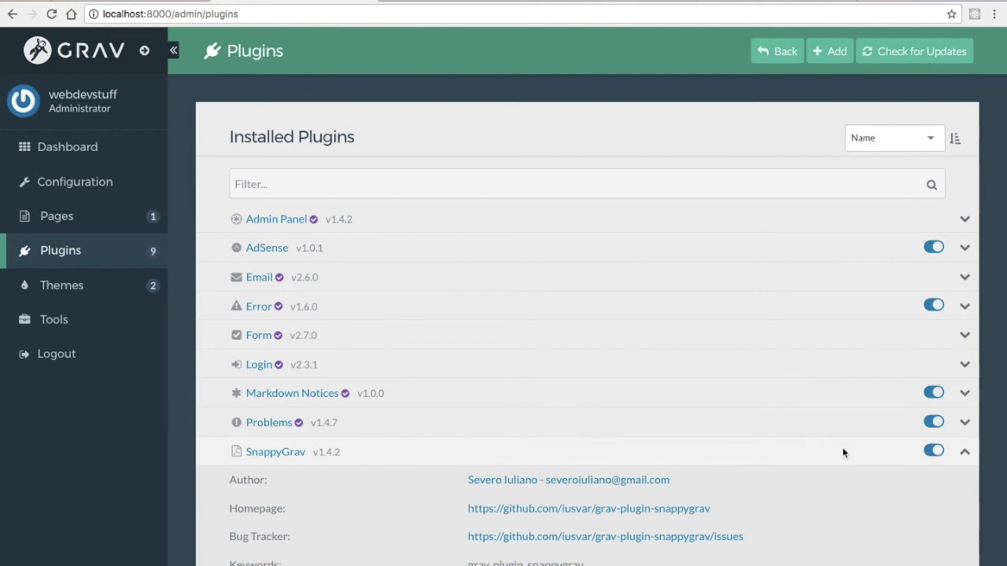